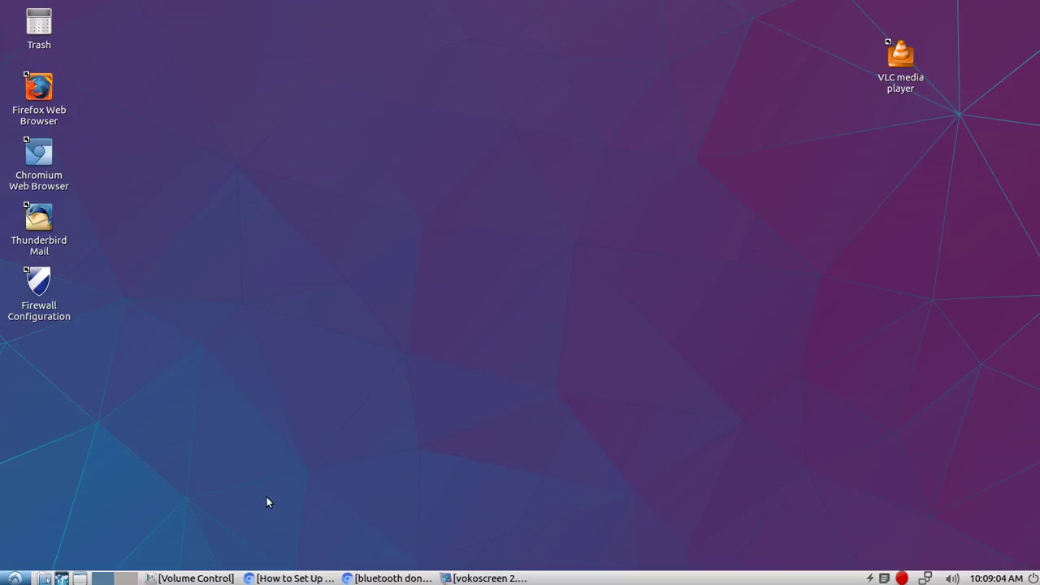
# Bring back the Bluetooth setup article and scroll through it for reference.
pyautogui.click(291, 578)
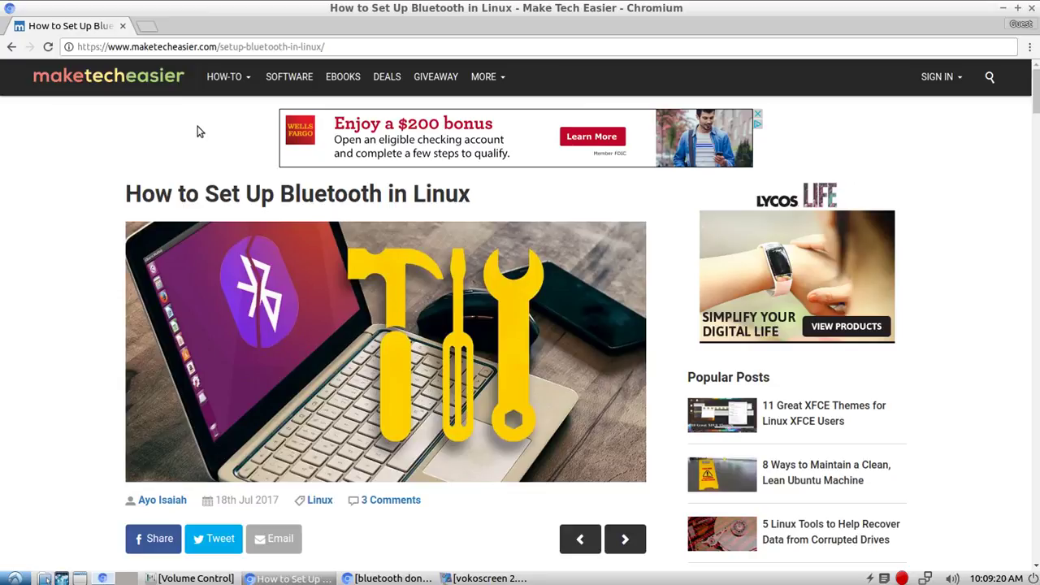
pyautogui.scroll(-3, 67, 249)
pyautogui.scroll(-8, 65, 248)
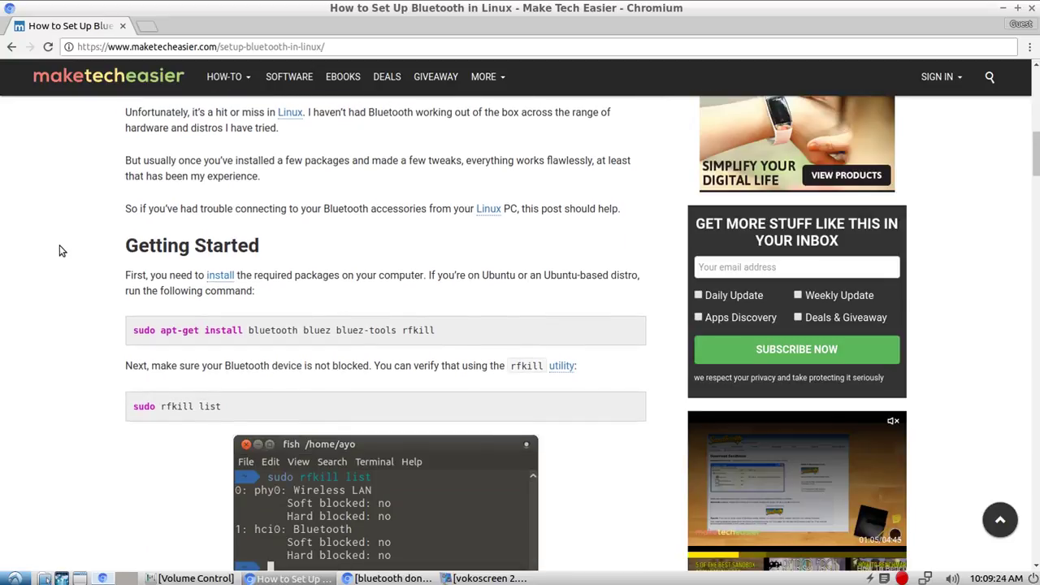
pyautogui.scroll(-2, 60, 248)
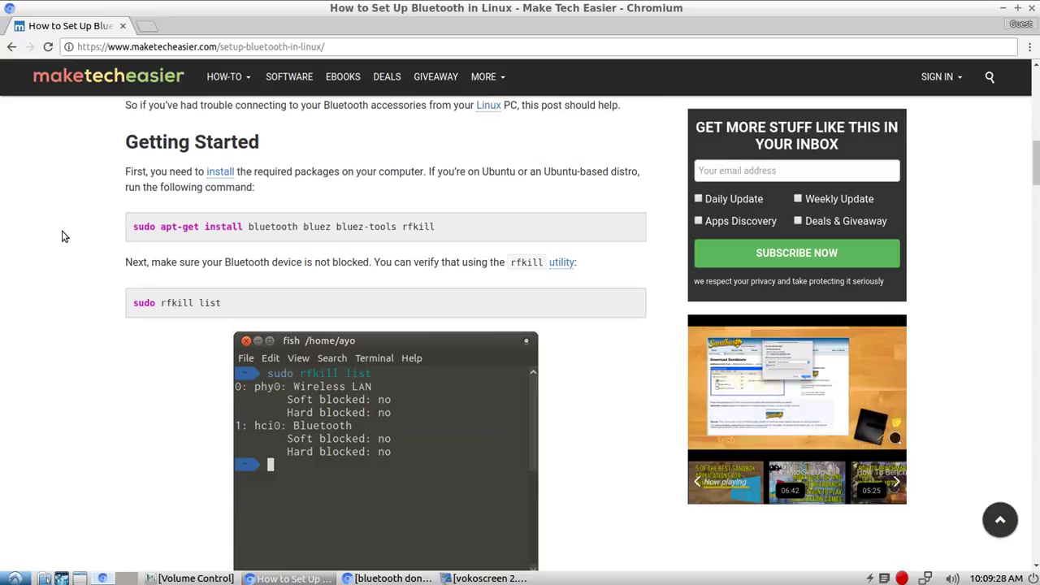
pyautogui.scroll(-6, 65, 252)
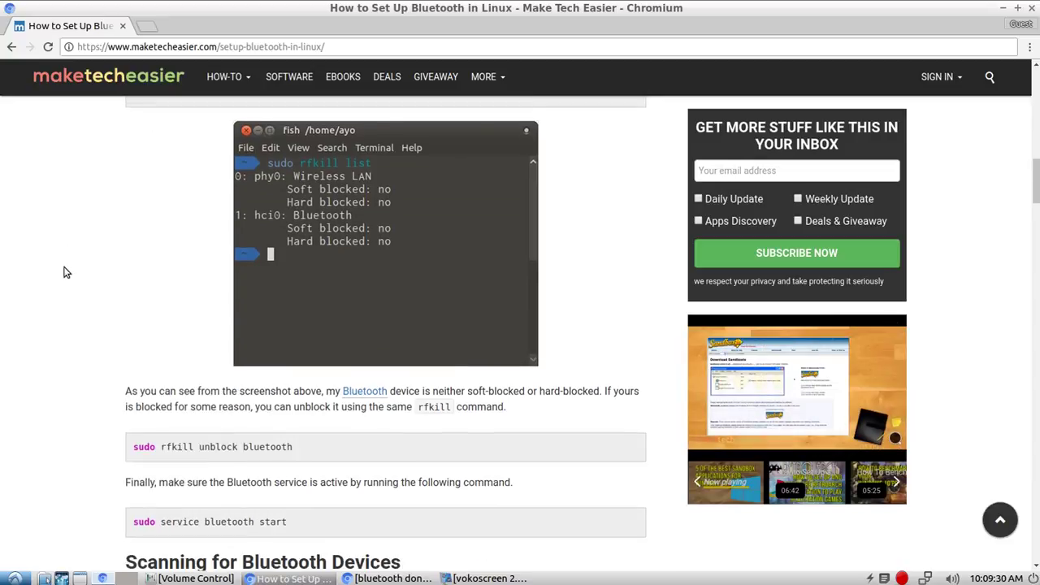
pyautogui.scroll(-5, 68, 270)
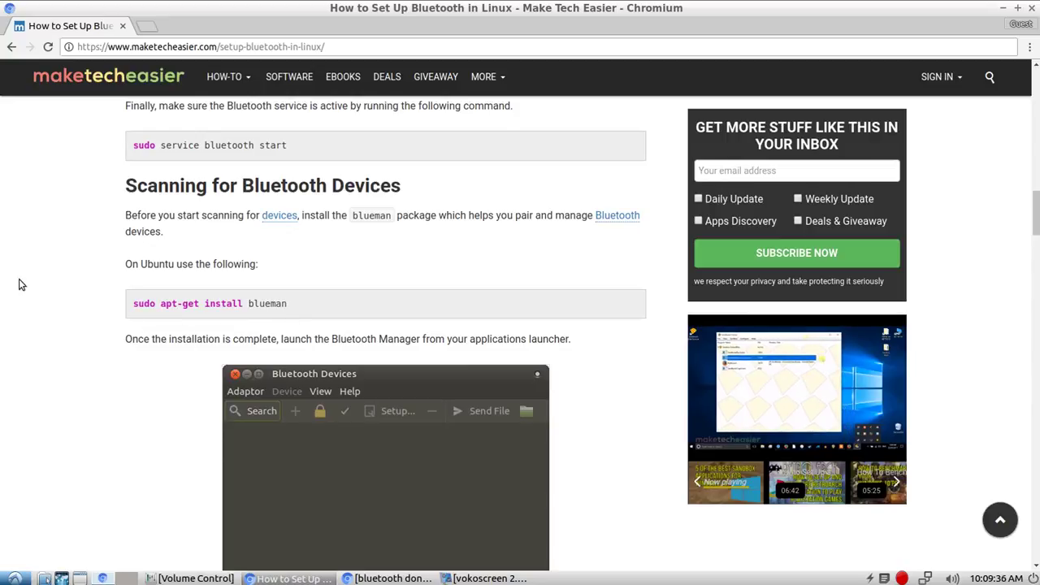
pyautogui.scroll(-10, 27, 273)
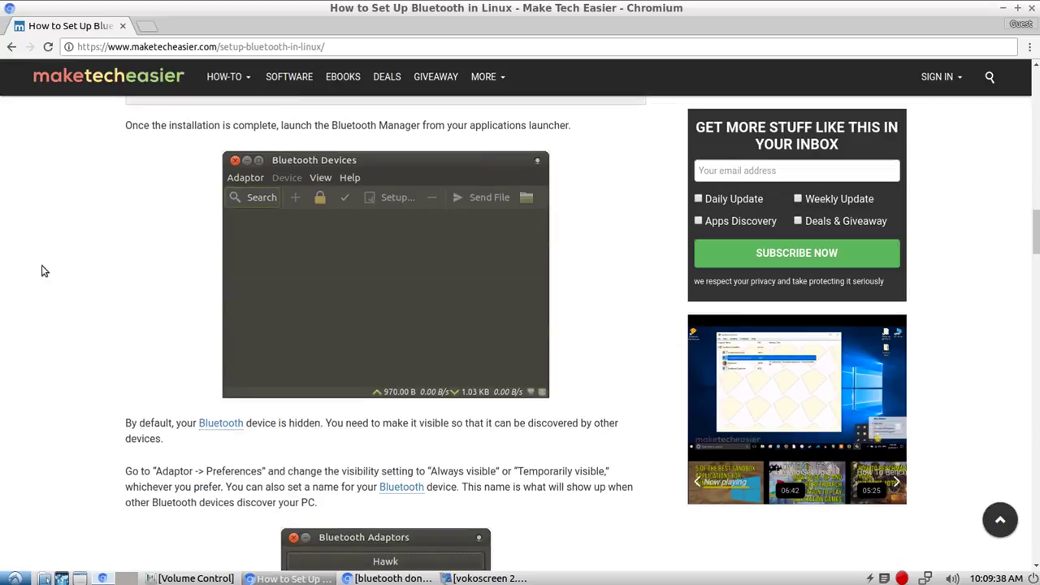
pyautogui.scroll(-6, 45, 249)
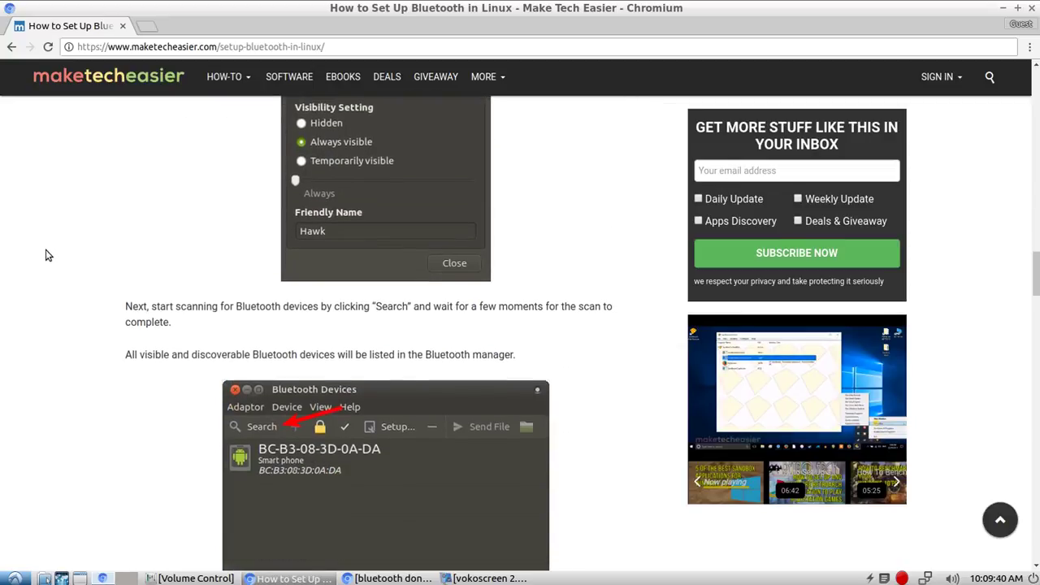
pyautogui.scroll(-5, 45, 246)
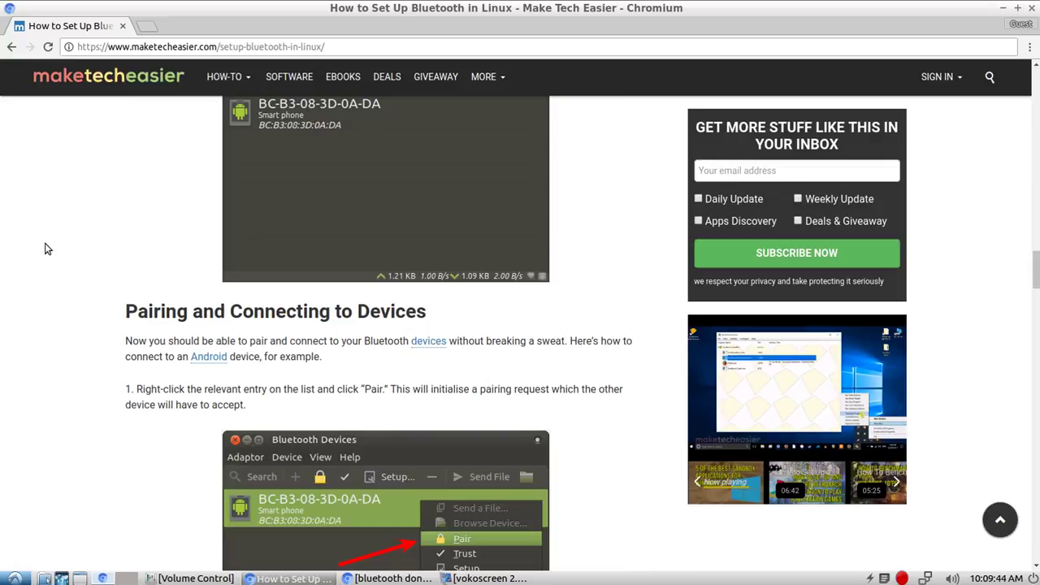
pyautogui.scroll(14, 46, 249)
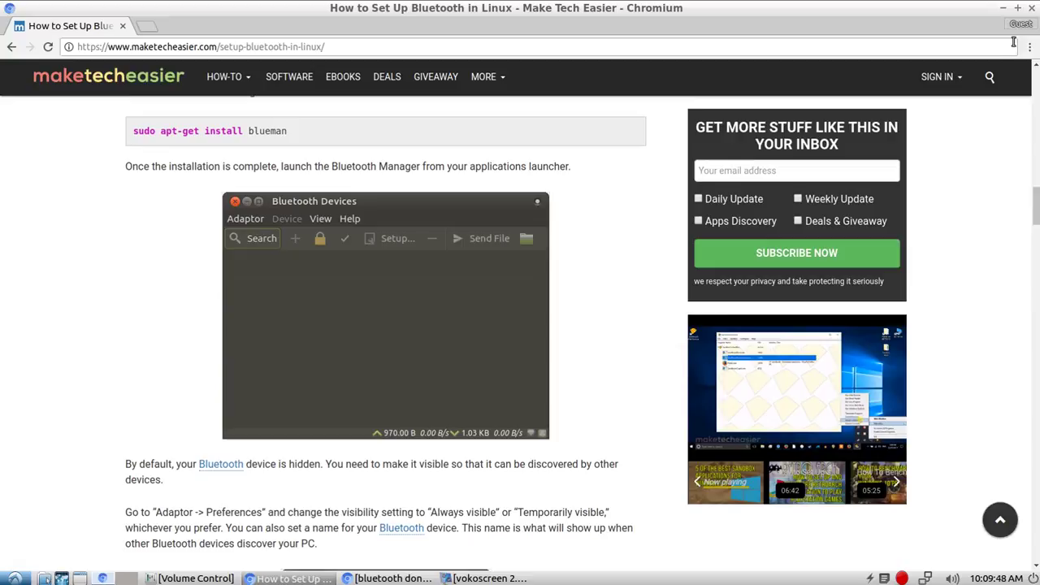
# Glance at the Bluetooth dongle image search, then hide it to reveal the desktop.
pyautogui.click(1003, 7)
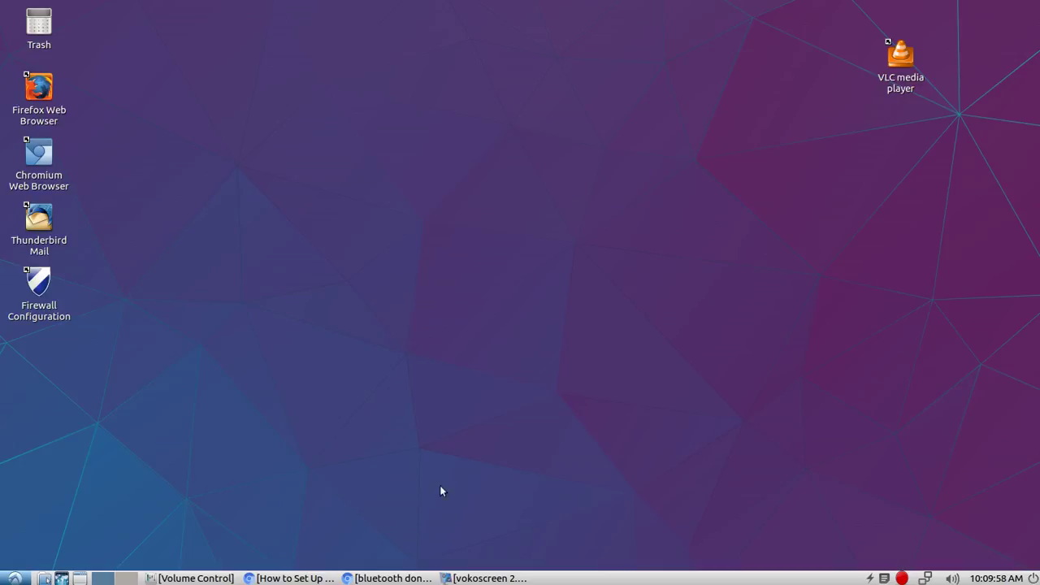
pyautogui.click(387, 578)
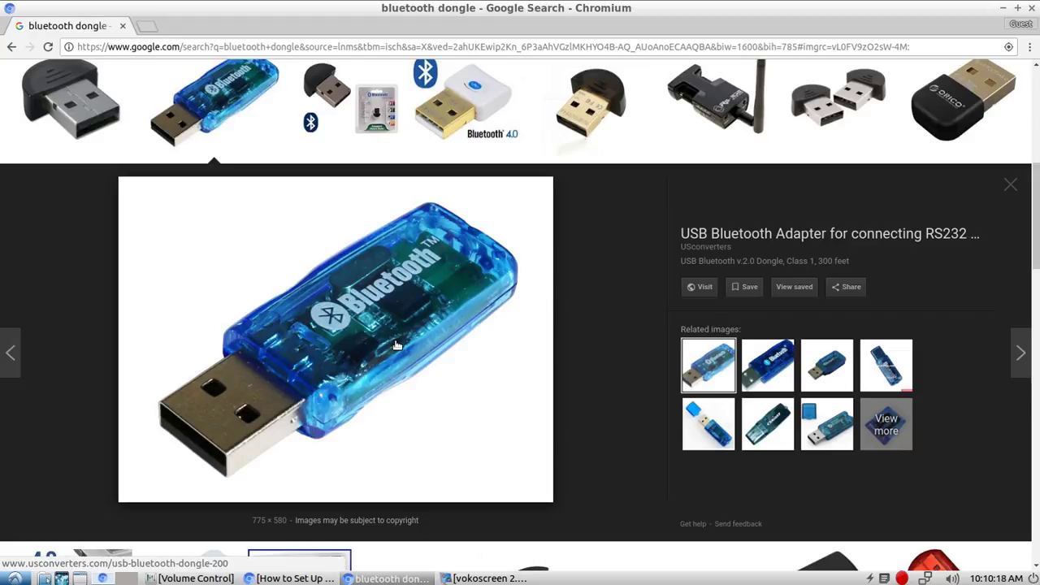
pyautogui.click(1005, 11)
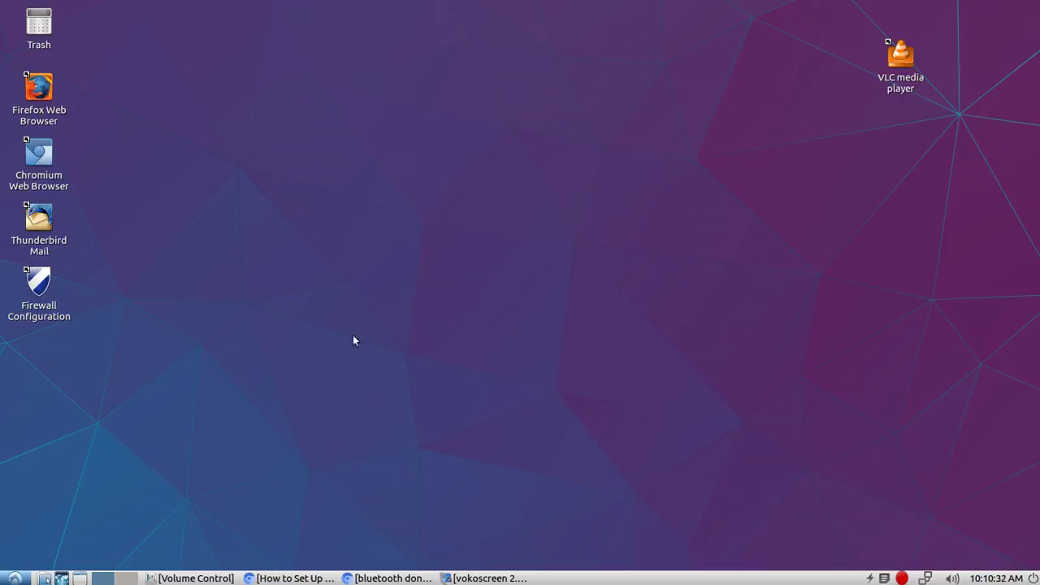
# Launch Bluetooth Manager from the applications menu and center its Devices window.
pyautogui.click(15, 578)
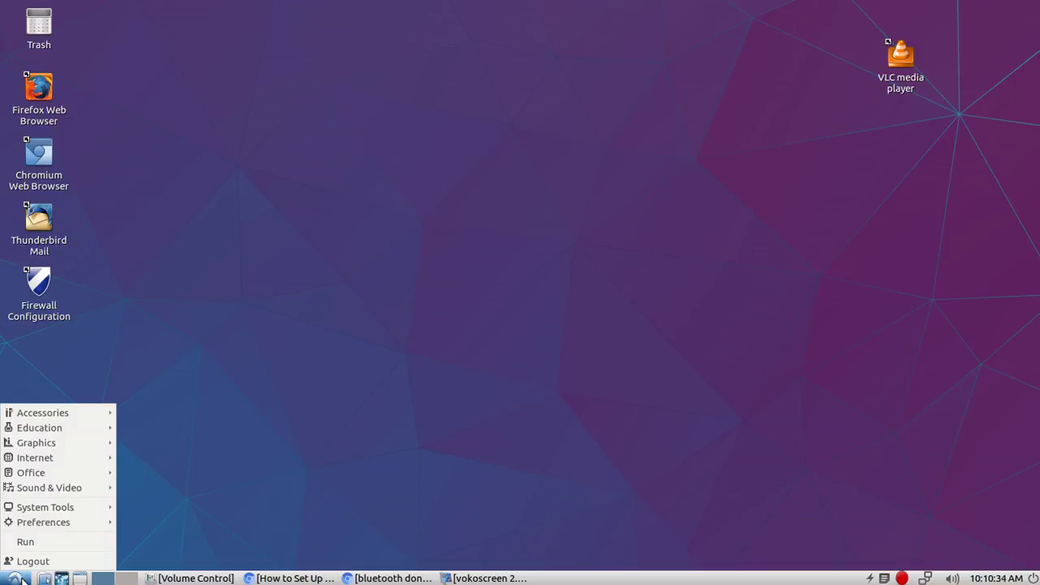
pyautogui.moveTo(44, 527)
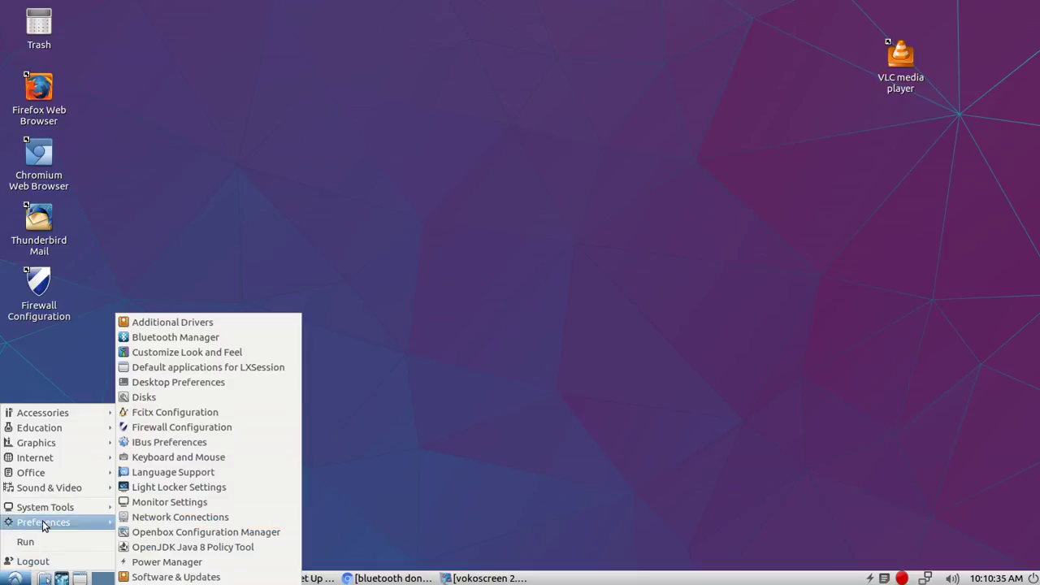
pyautogui.click(187, 340)
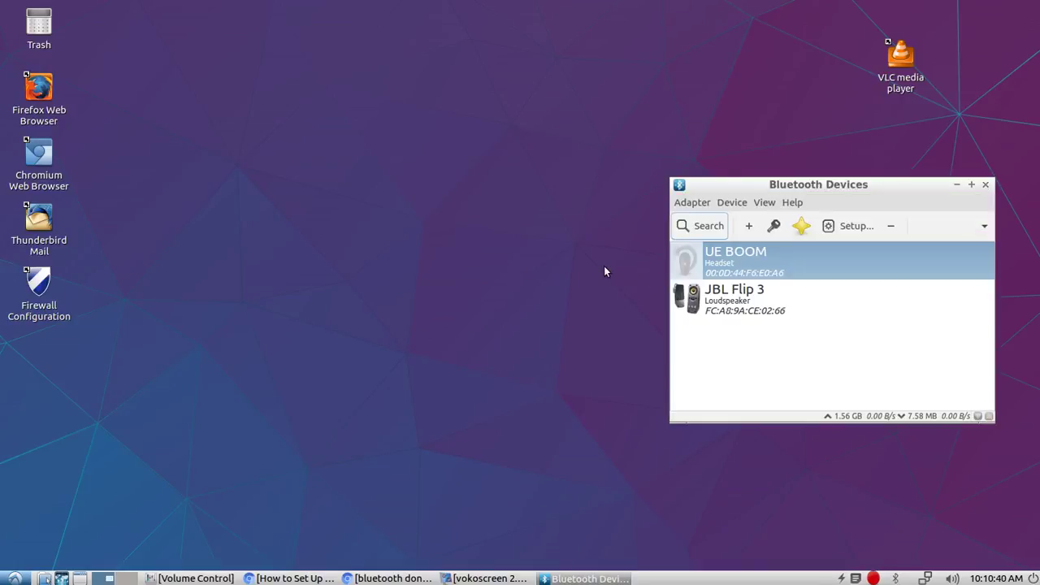
pyautogui.moveTo(755, 185); pyautogui.dragTo(470, 167)
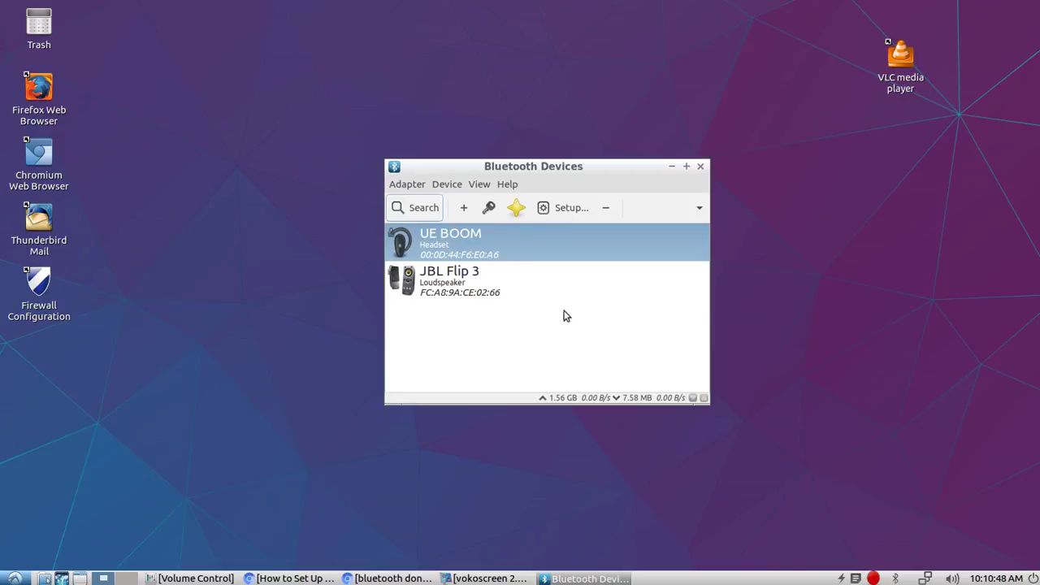
# Remove the JBL Flip 3 and UE BOOM from the device list, then close the window.
pyautogui.click(455, 281)
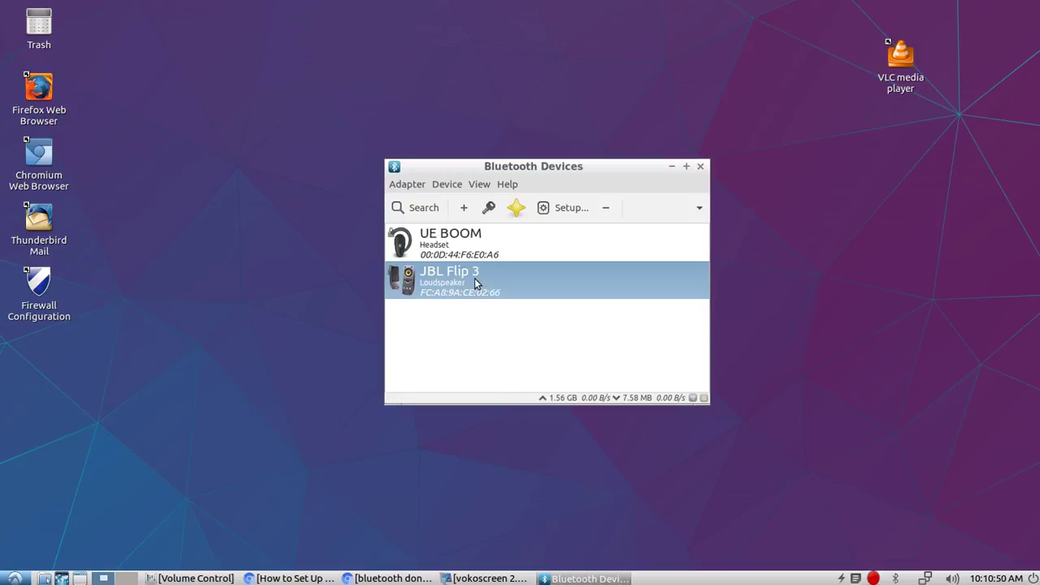
pyautogui.rightClick(476, 279)
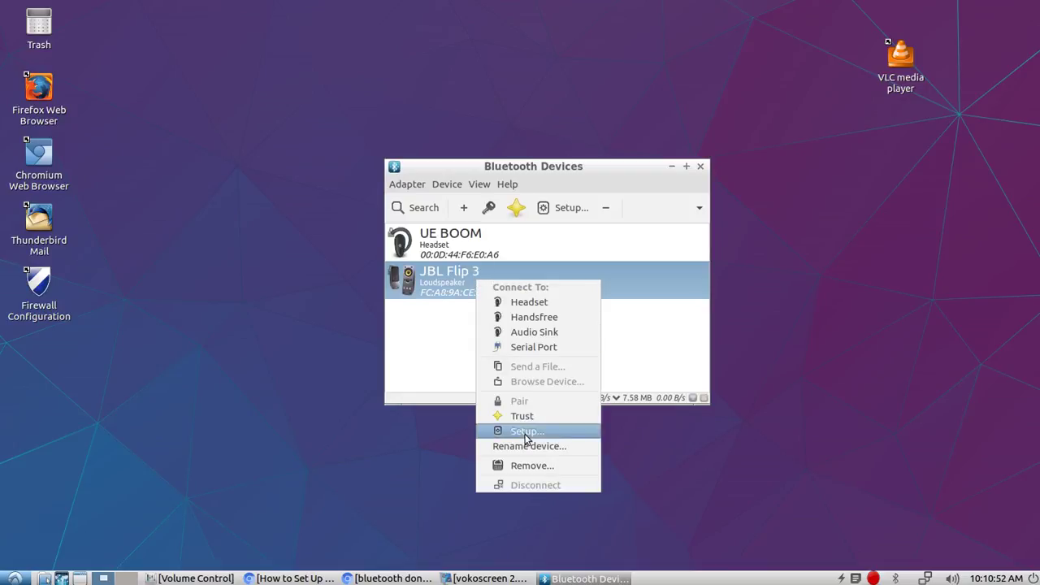
pyautogui.click(533, 466)
pyautogui.rightClick(465, 246)
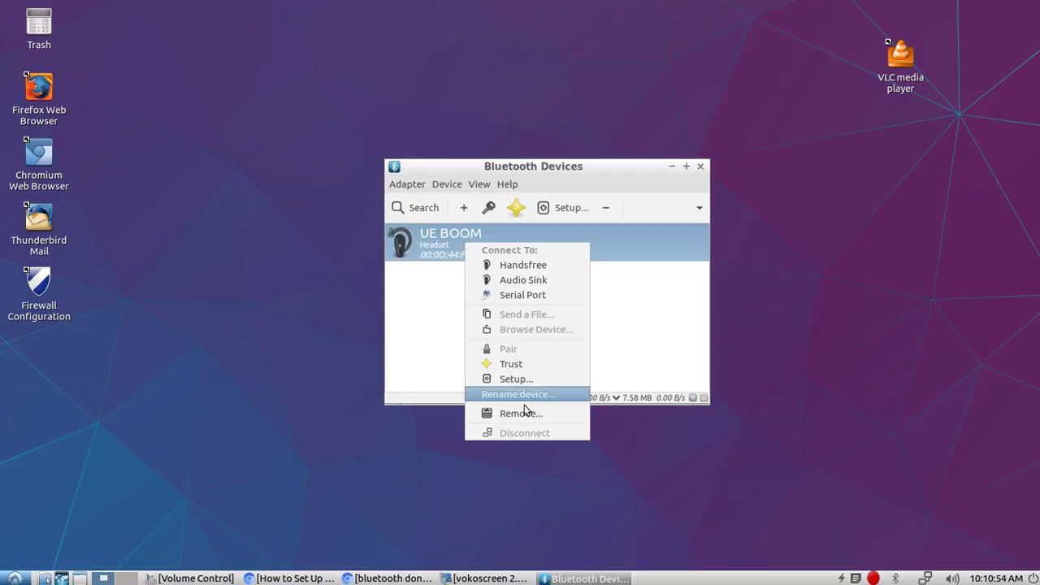
pyautogui.click(521, 409)
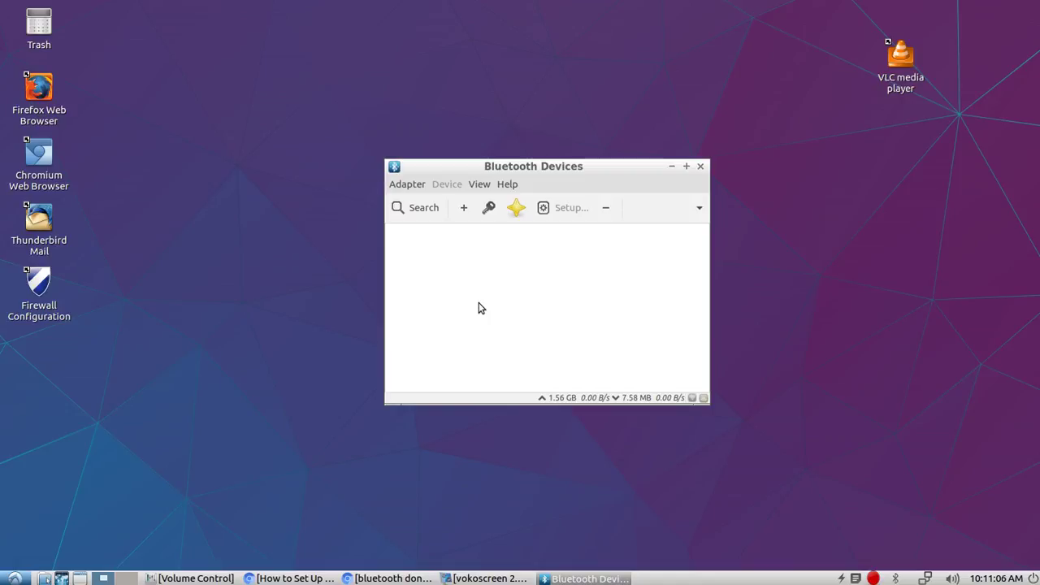
pyautogui.click(700, 166)
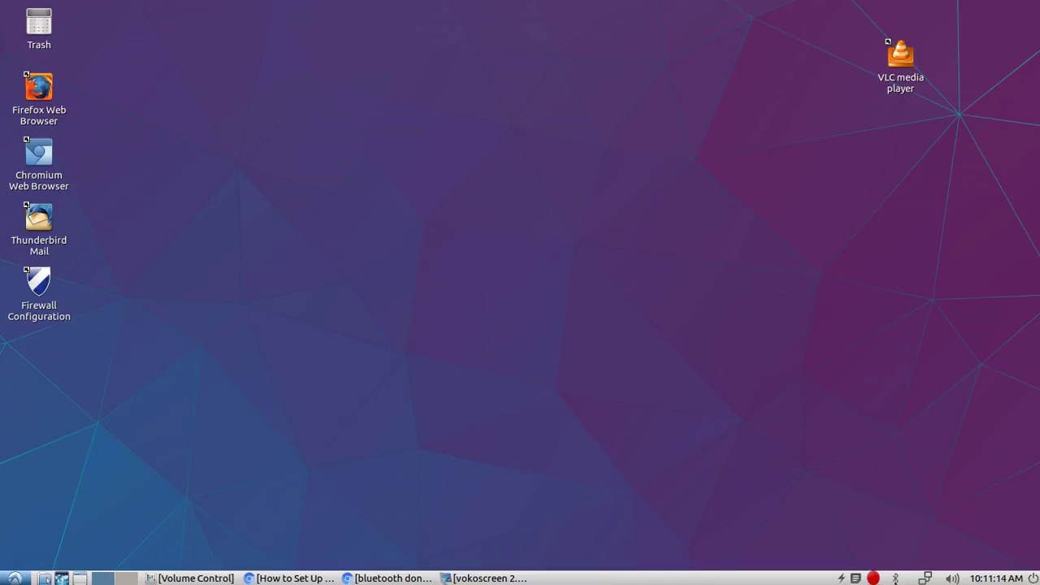
# Start Setup New Device from the Bluetooth tray icon and advance past the Introduction page.
pyautogui.rightClick(895, 578)
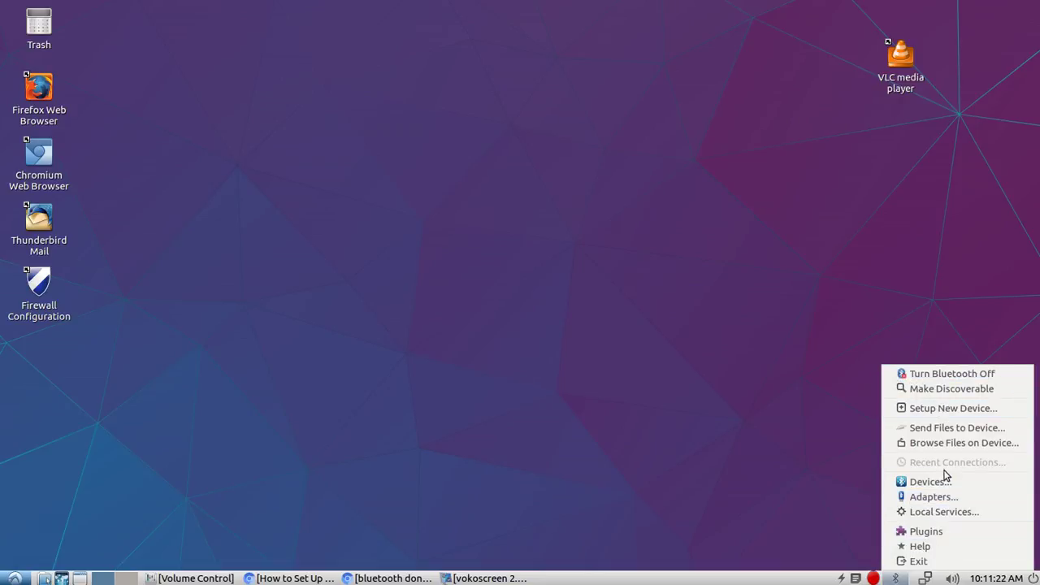
pyautogui.click(935, 410)
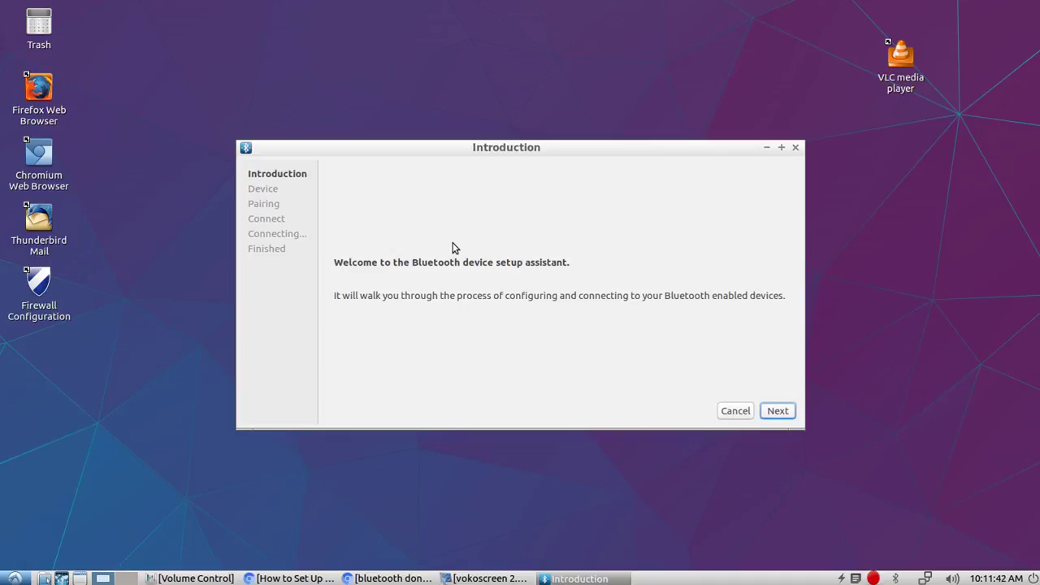
pyautogui.click(786, 413)
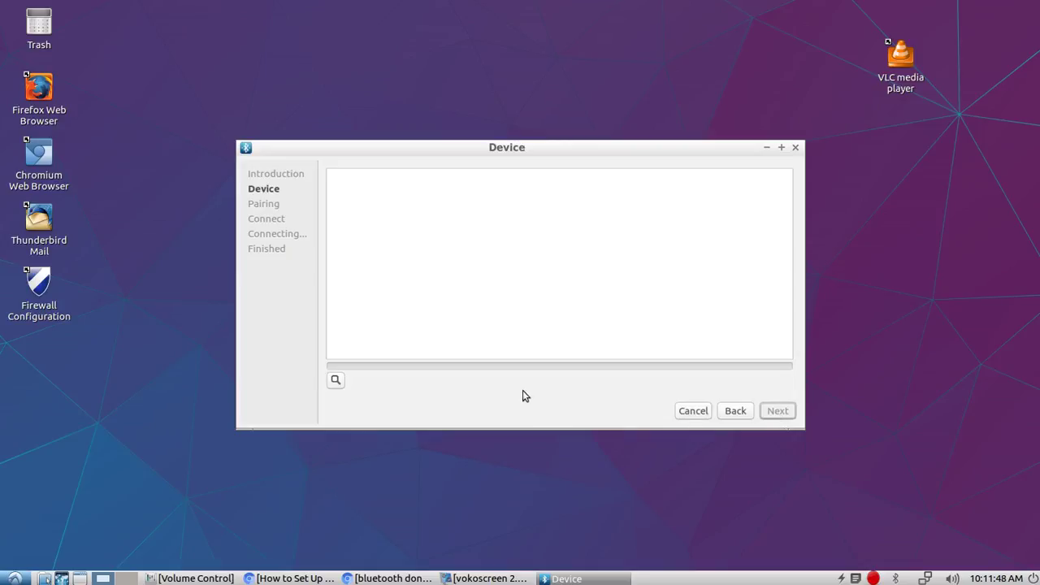
# Search for nearby devices, select the JBL Flip 3, and pair it.
pyautogui.click(336, 380)
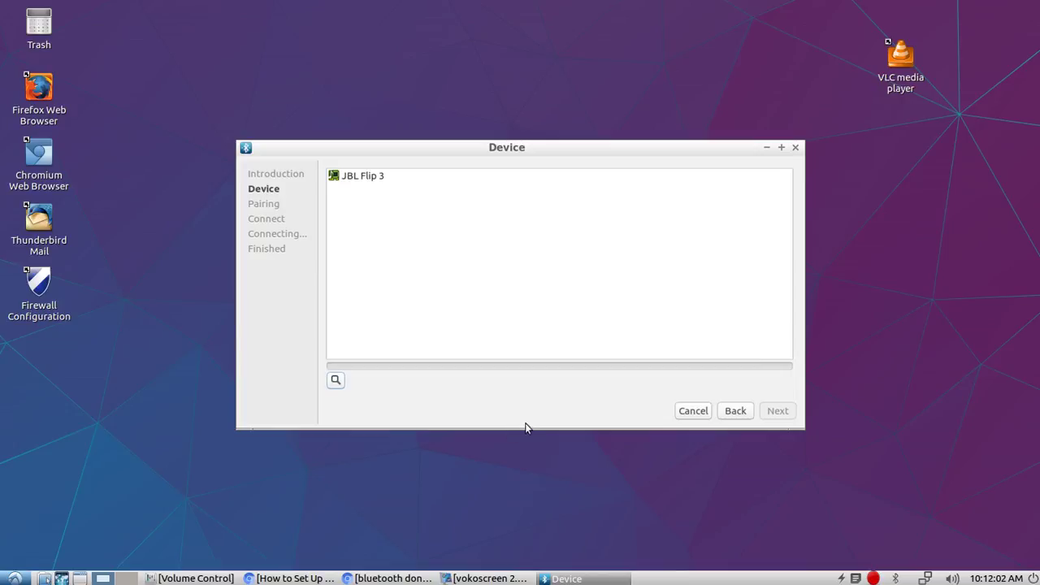
pyautogui.click(354, 183)
pyautogui.click(780, 412)
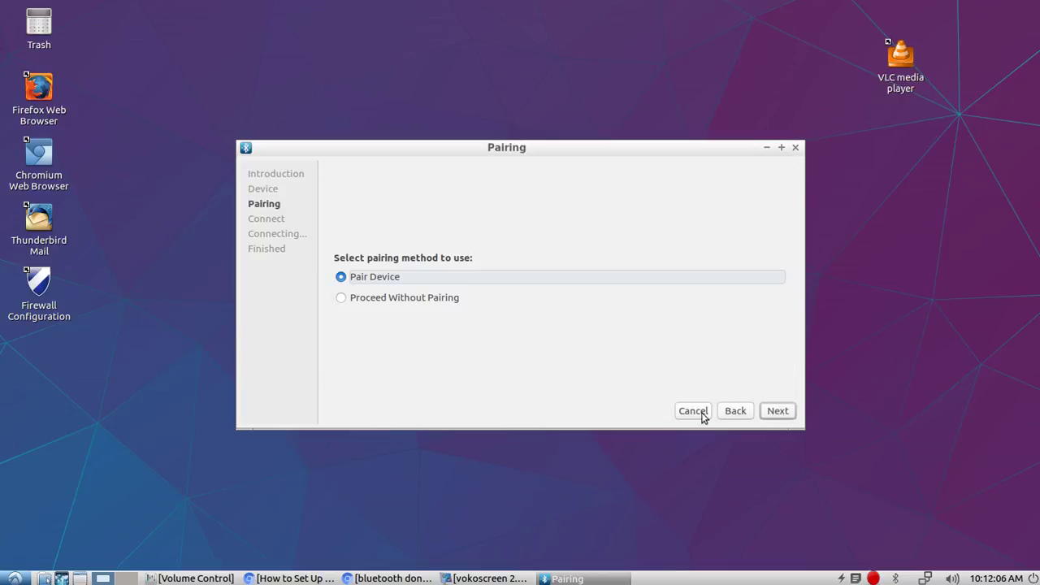
pyautogui.click(778, 412)
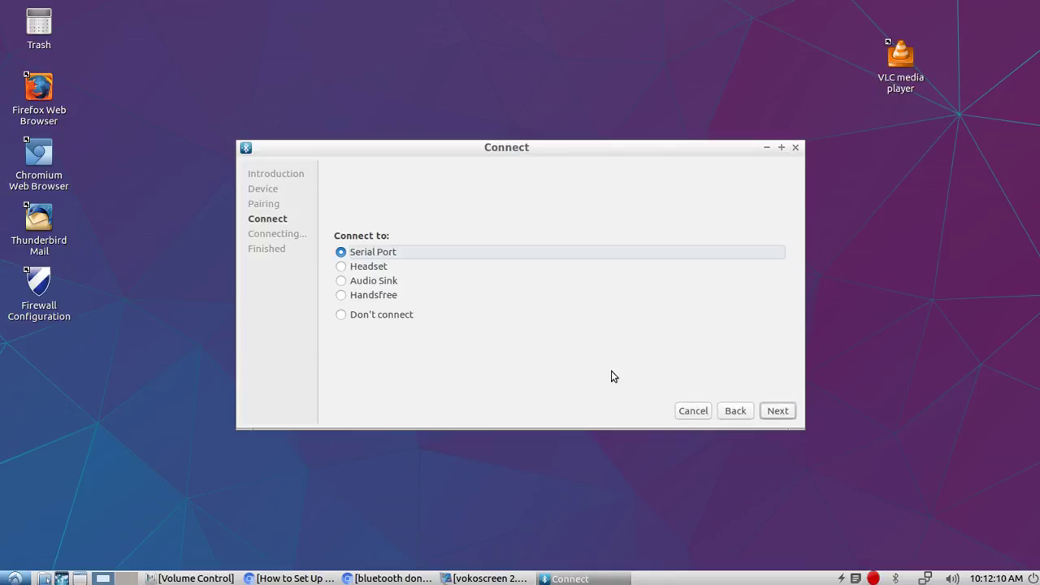
# Connect the speaker as an Audio Sink and close the finished assistant.
pyautogui.click(341, 281)
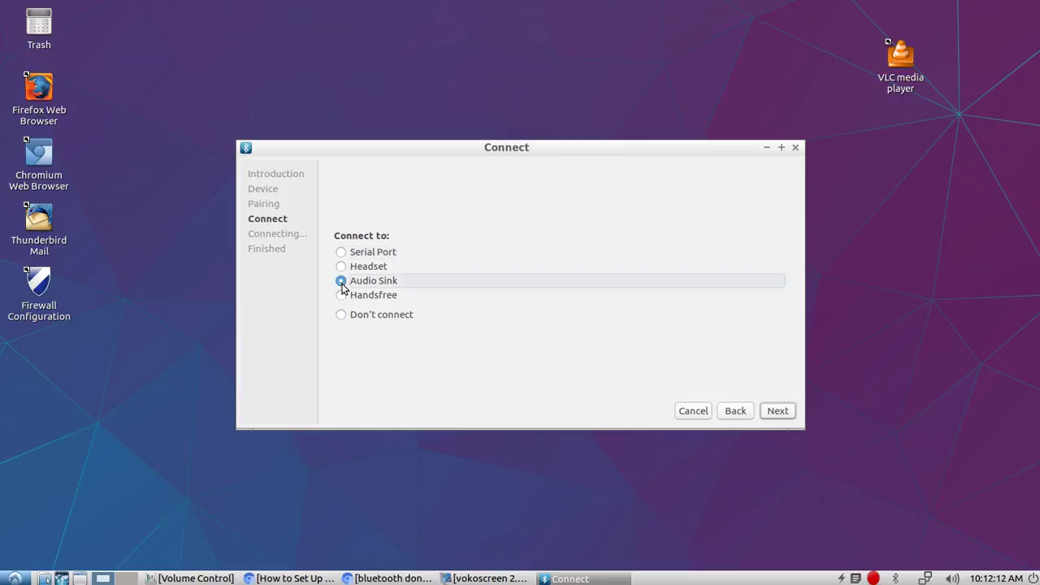
pyautogui.click(776, 411)
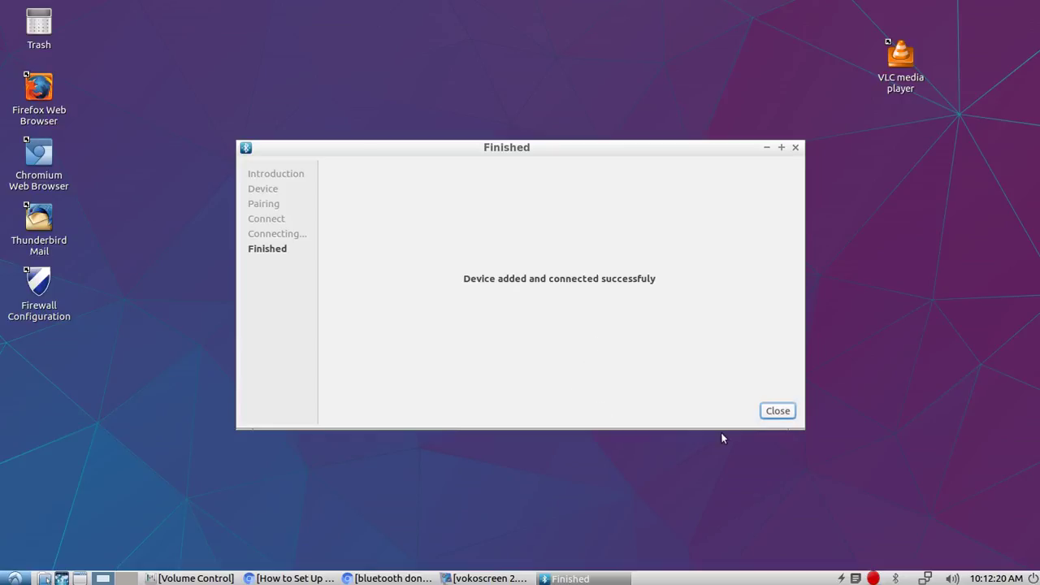
pyautogui.click(772, 412)
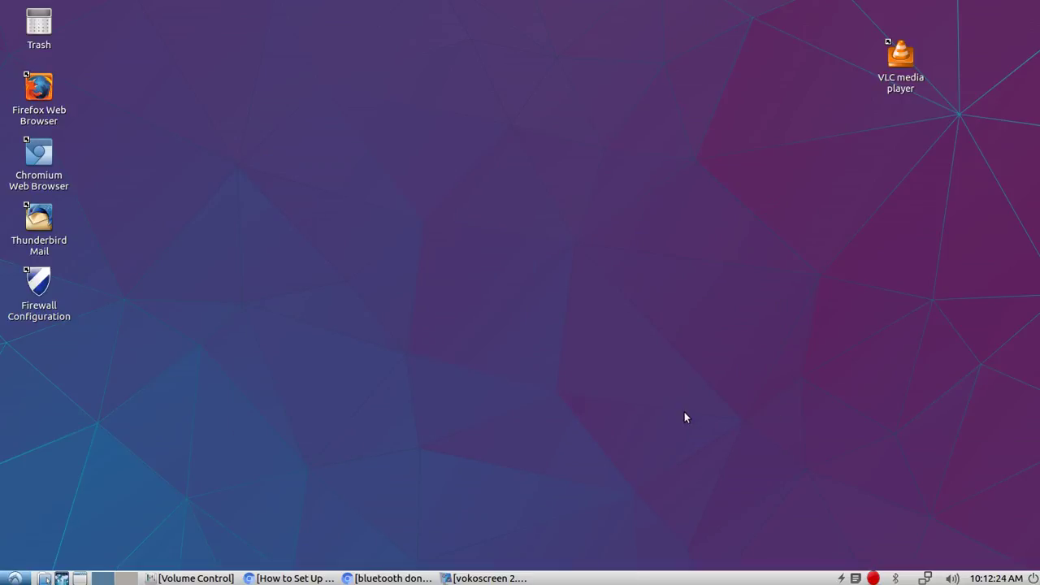
# Reopen the Devices window and confirm JBL Flip 3 uses High Fidelity Playback (A2DP Sink).
pyautogui.rightClick(896, 578)
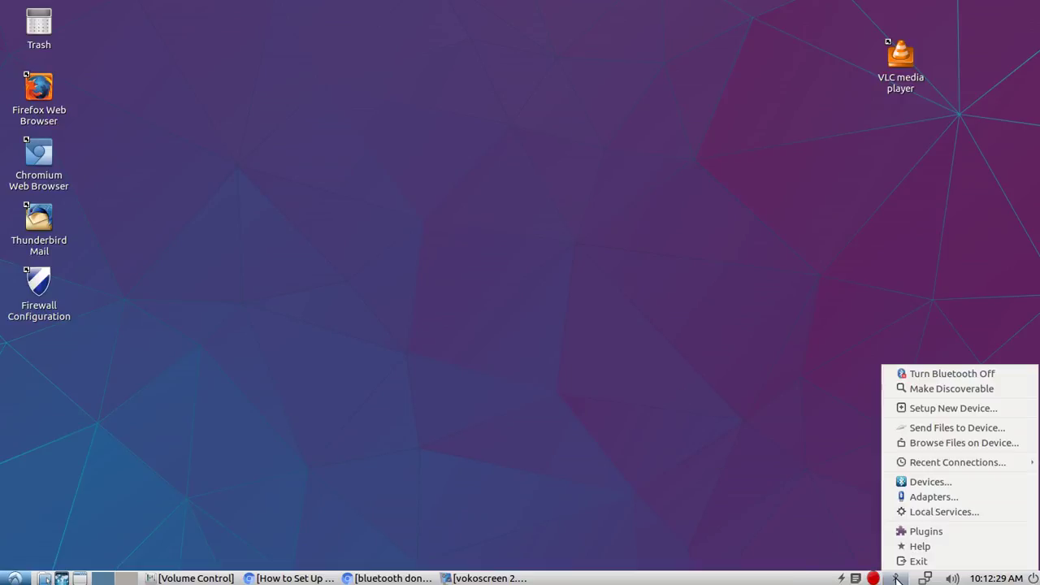
pyautogui.click(924, 485)
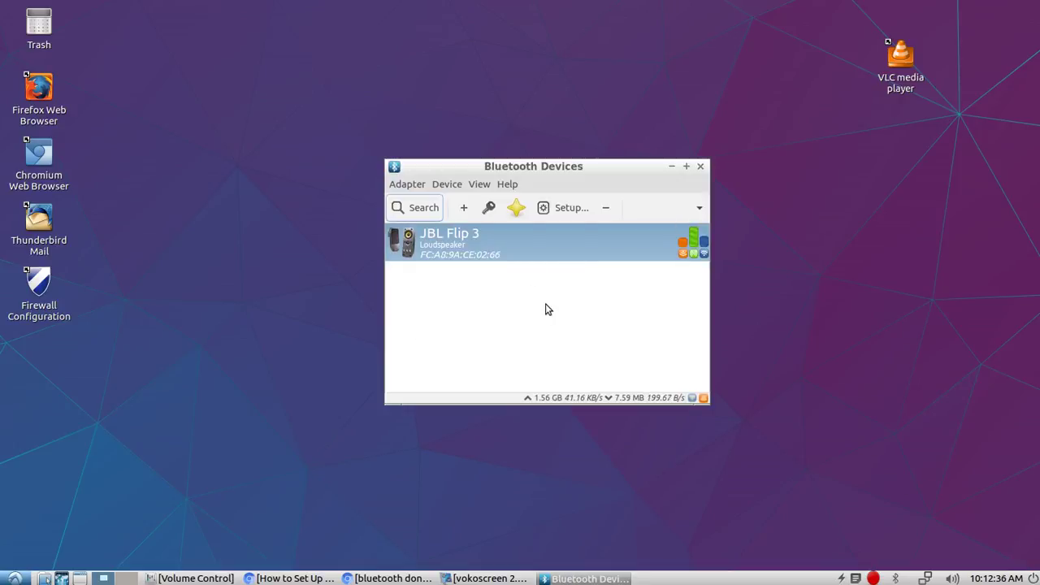
pyautogui.rightClick(566, 247)
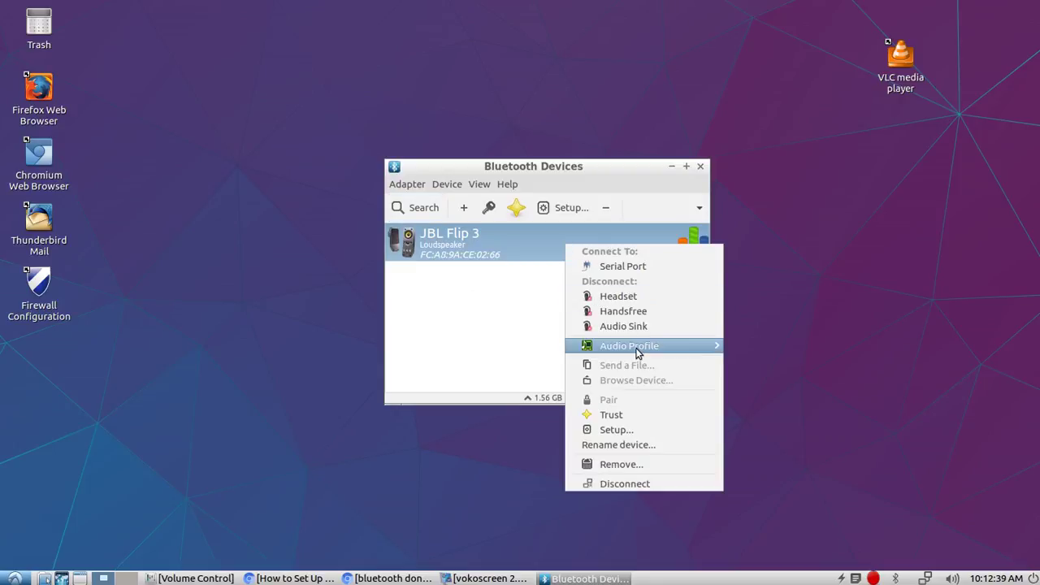
pyautogui.moveTo(638, 353)
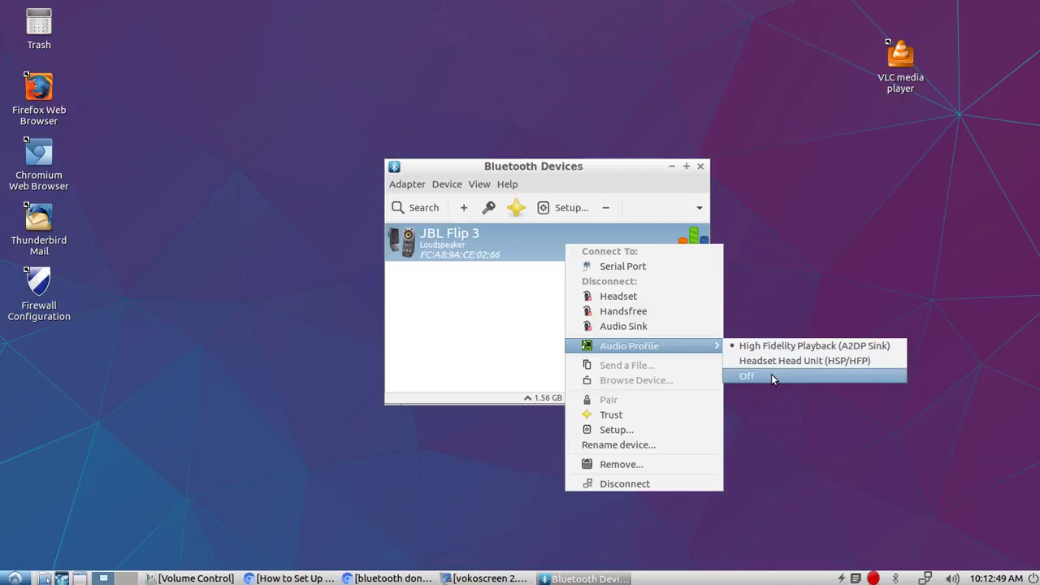
pyautogui.click(799, 261)
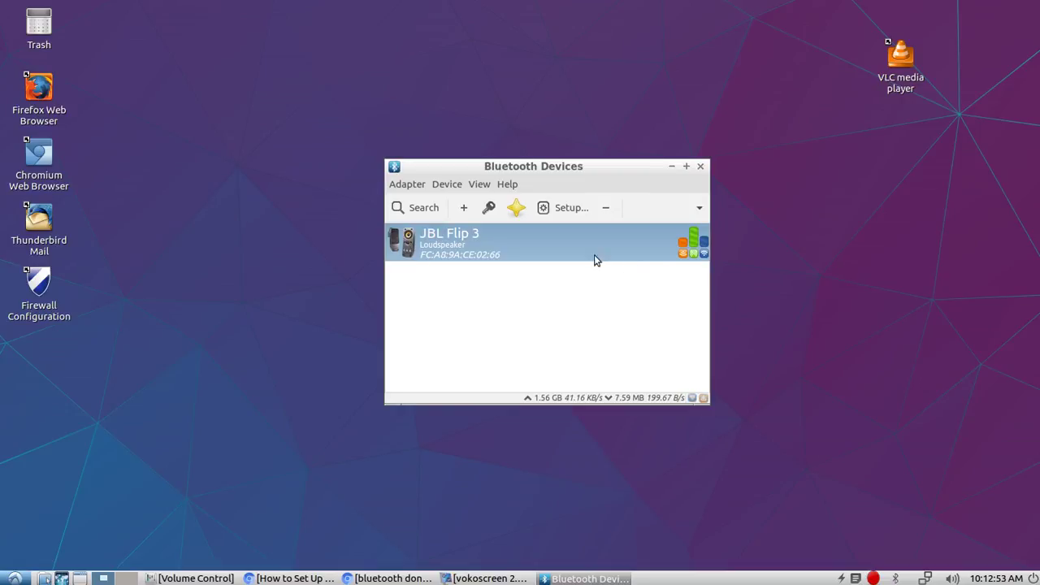